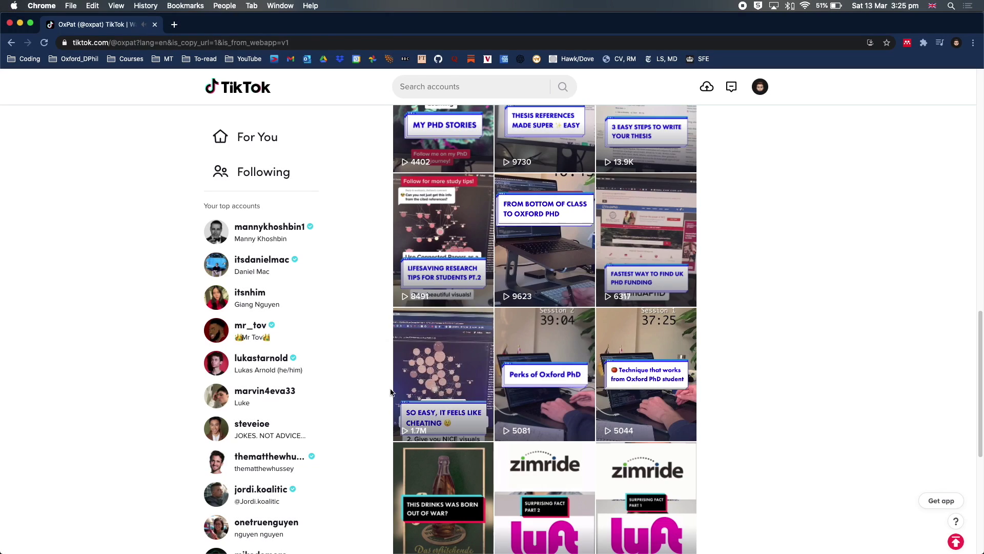
- Open the 1.7M-view TikTok video captioned 'So easy, it feels like cheating'
{"action": "left_click", "coordinate": [446, 379]}
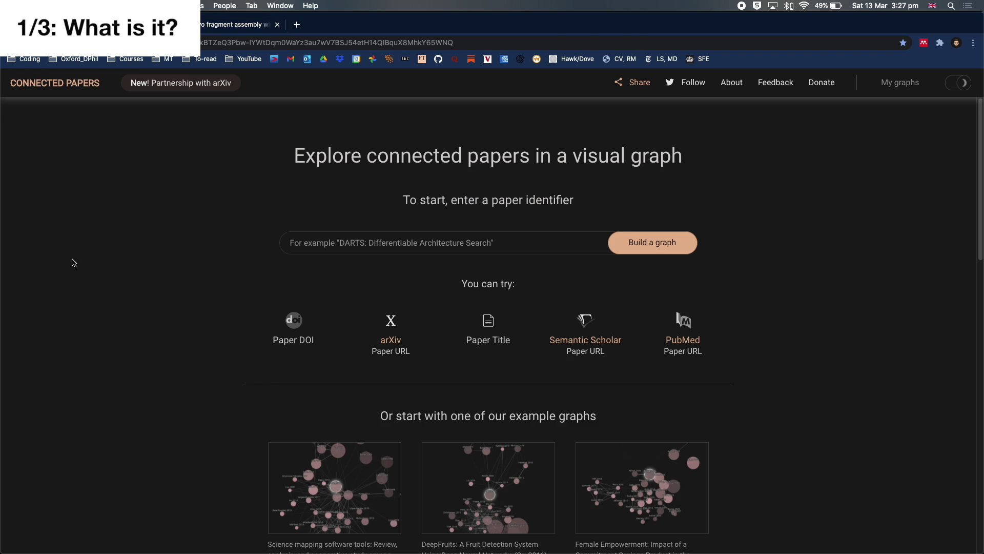
- Search Connected Papers for the pasted de novo fragment assembly title, build its graph, and dismiss the guide
{"action": "type", "text": "De novo fragment assembly with short mate-paired reads: Does the read length matter?"}
{"action": "key", "text": "Return"}
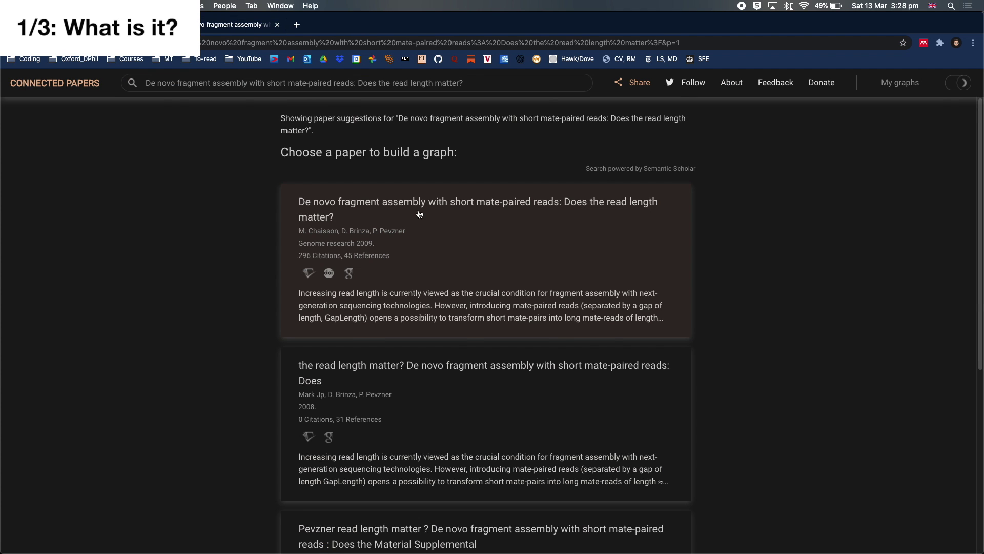
{"action": "left_click", "coordinate": [417, 215]}
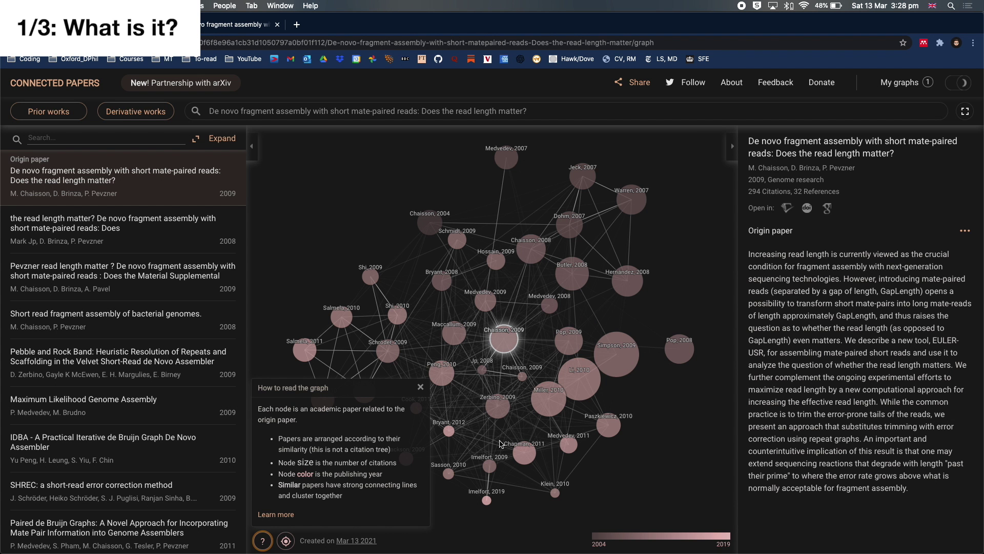
{"action": "left_click", "coordinate": [555, 398]}
{"action": "left_click", "coordinate": [421, 387]}
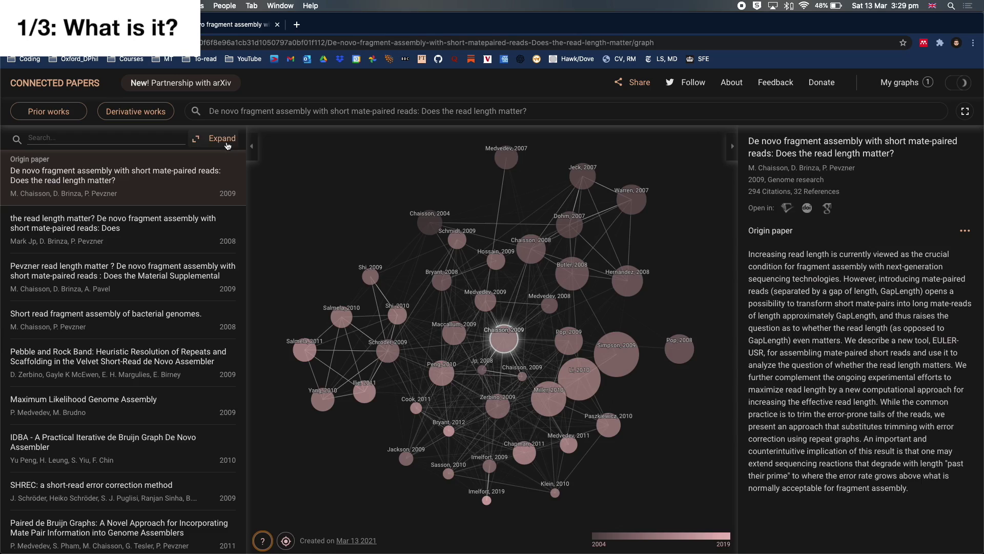
- Expand the related papers into a full table and sort it by similarity to origin
{"action": "left_click", "coordinate": [208, 138]}
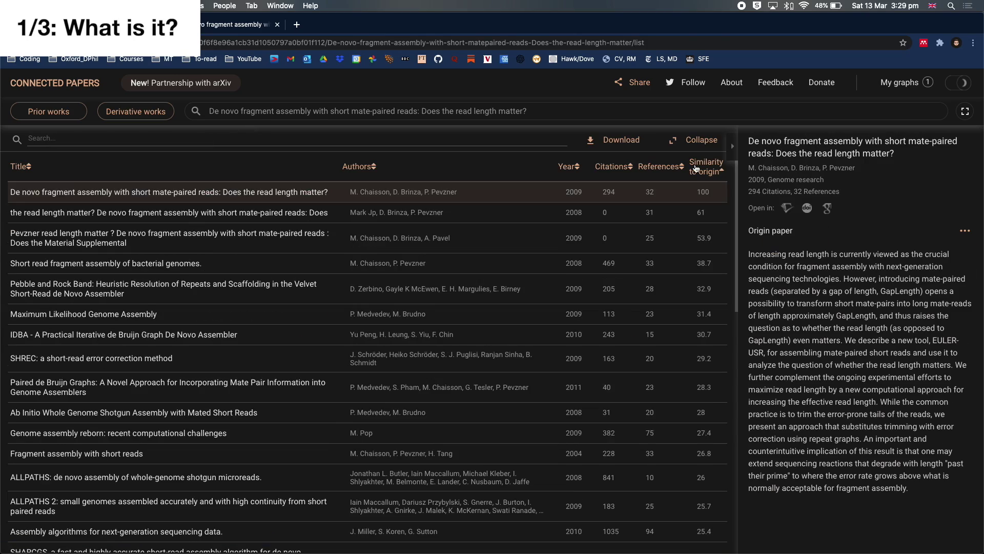
{"action": "left_click", "coordinate": [631, 167]}
{"action": "left_click", "coordinate": [630, 166]}
{"action": "left_click", "coordinate": [631, 166]}
- Build and open a new graph for the Pebble and Rock Band paper
{"action": "left_click", "coordinate": [280, 288]}
{"action": "left_click", "coordinate": [804, 245]}
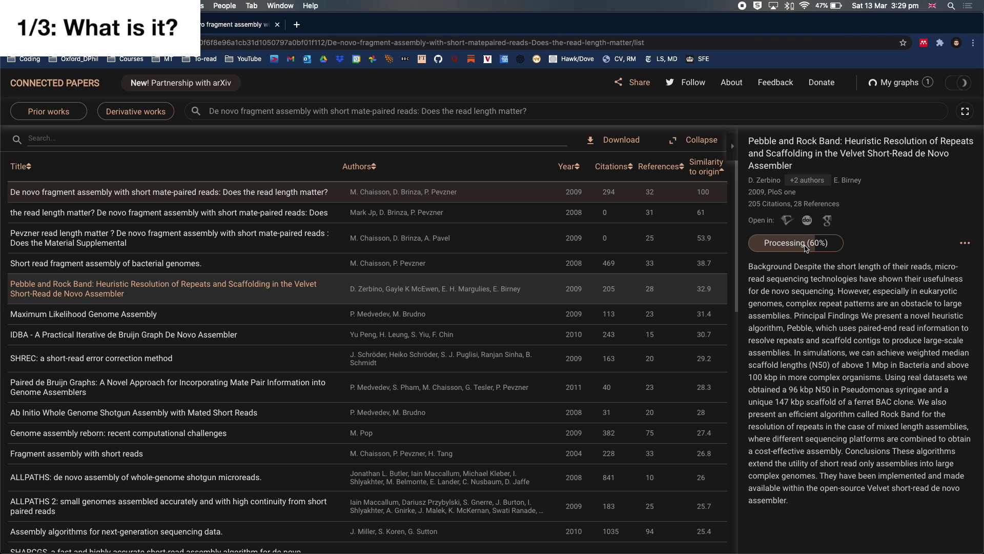
{"action": "left_click", "coordinate": [800, 244]}
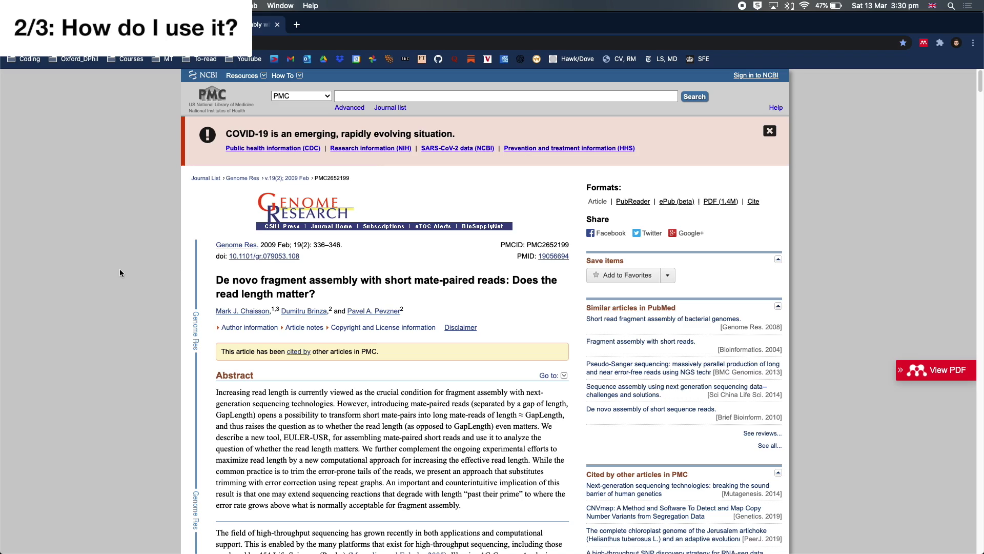
- Scroll through the PMC article and select part of its References heading
{"action": "scroll", "coordinate": [119, 269], "scroll_direction": "down", "scroll_amount": 20}
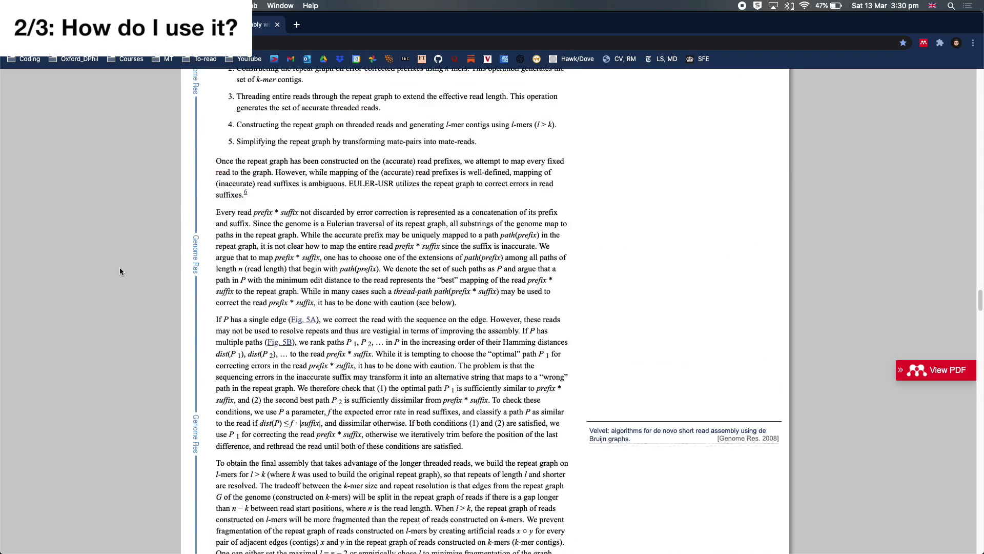
{"action": "scroll", "coordinate": [120, 271], "scroll_direction": "up", "scroll_amount": 17}
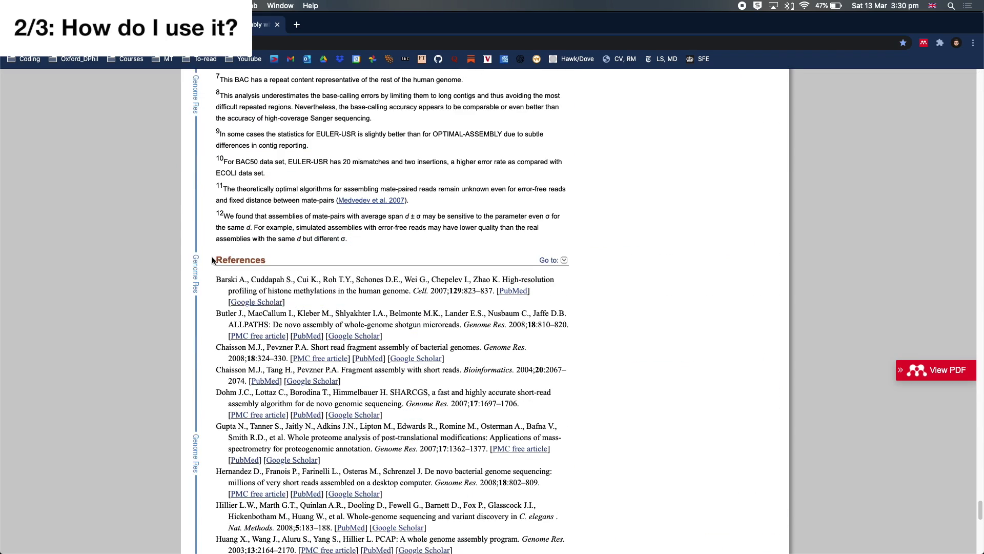
{"action": "left_click_drag", "start_coordinate": [217, 260], "coordinate": [255, 262]}
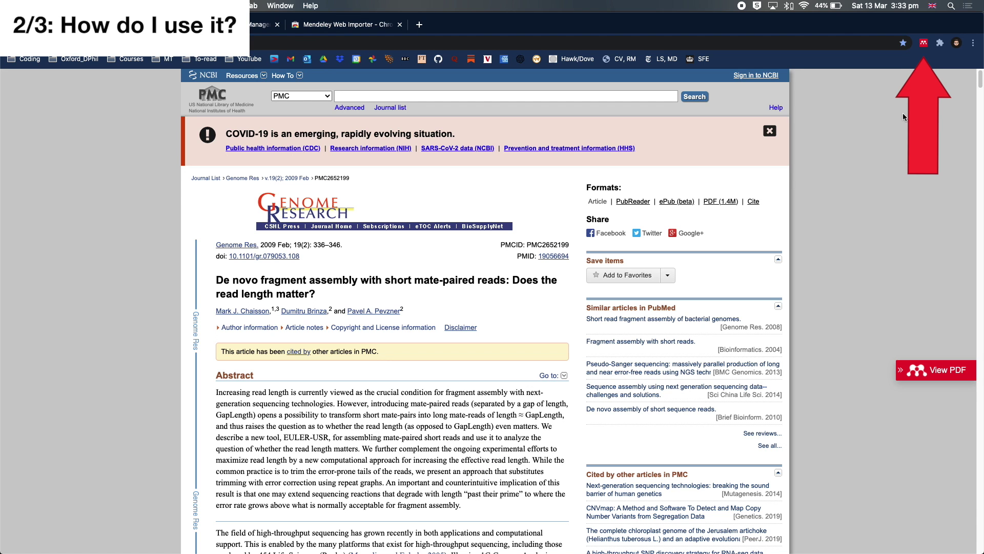
- Save the article with Mendeley Web Importer into the De_novo_assembly collection
{"action": "left_click", "coordinate": [923, 44]}
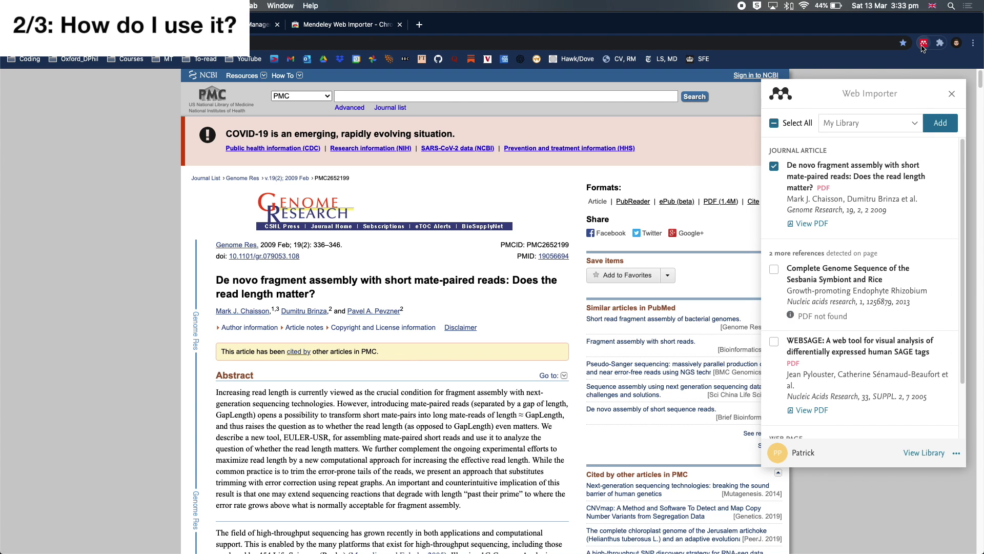
{"action": "left_click", "coordinate": [866, 123]}
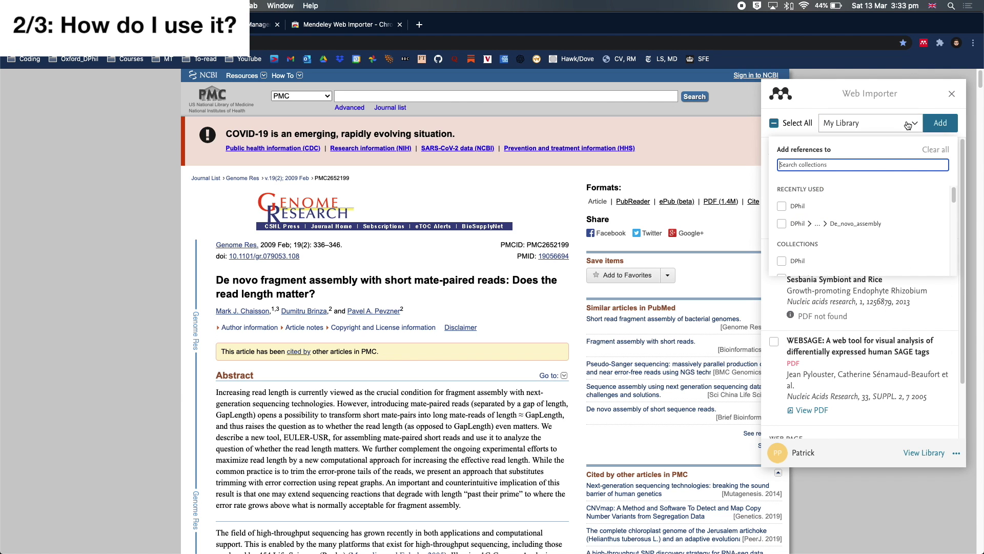
{"action": "left_click", "coordinate": [783, 225]}
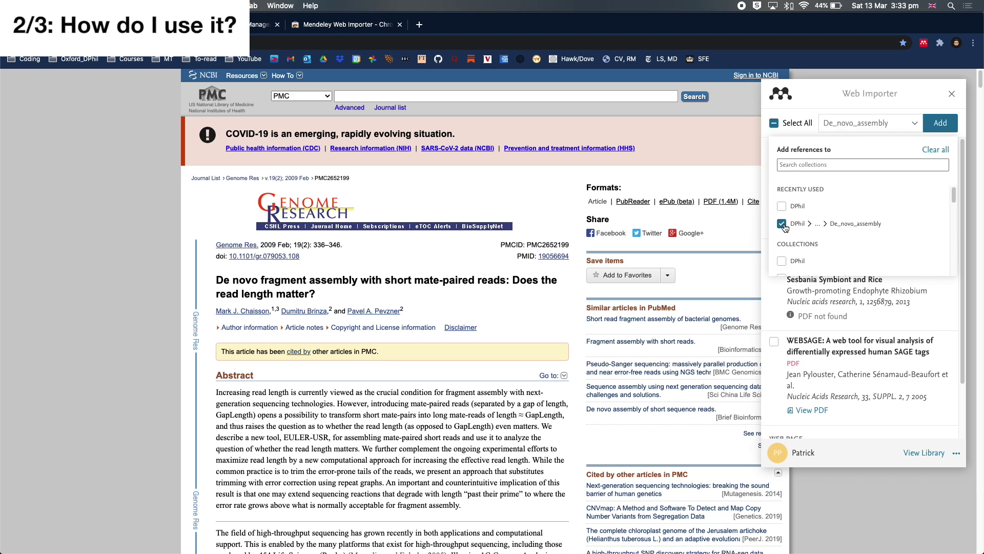
{"action": "left_click", "coordinate": [941, 123]}
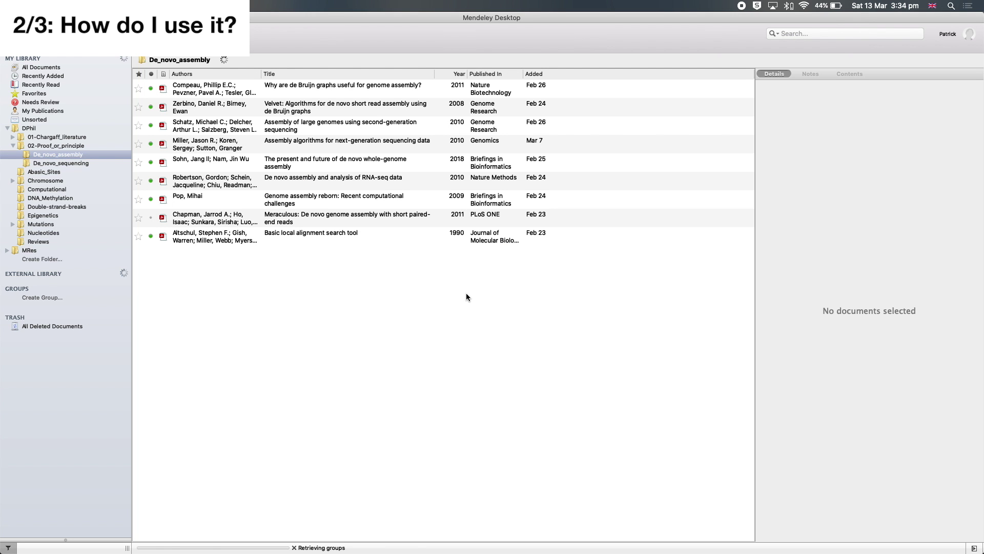
- Open the imported 2009 paper's PDF and highlight its abstract sentences on EULER-USR and error-prone tails
{"action": "left_click", "coordinate": [539, 90]}
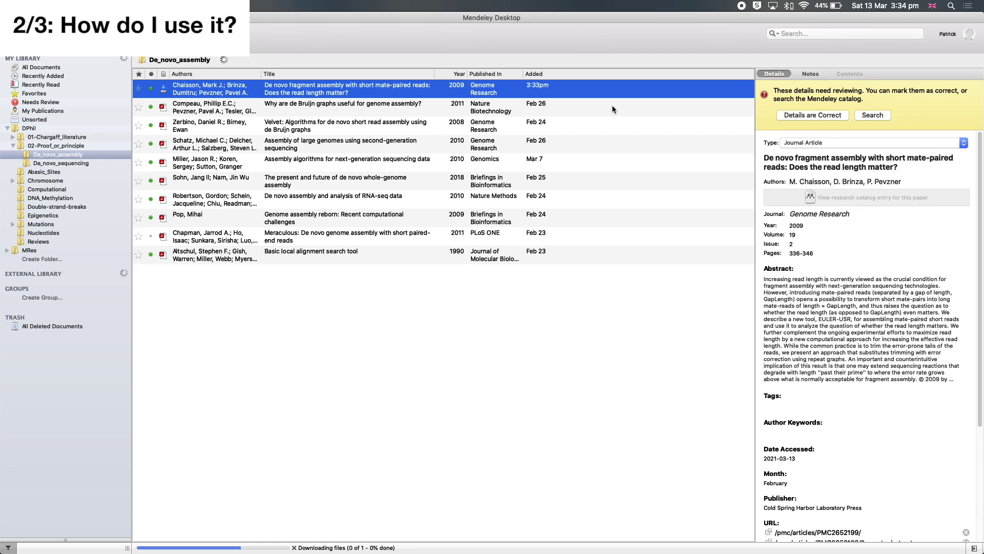
{"action": "double_click", "coordinate": [542, 90]}
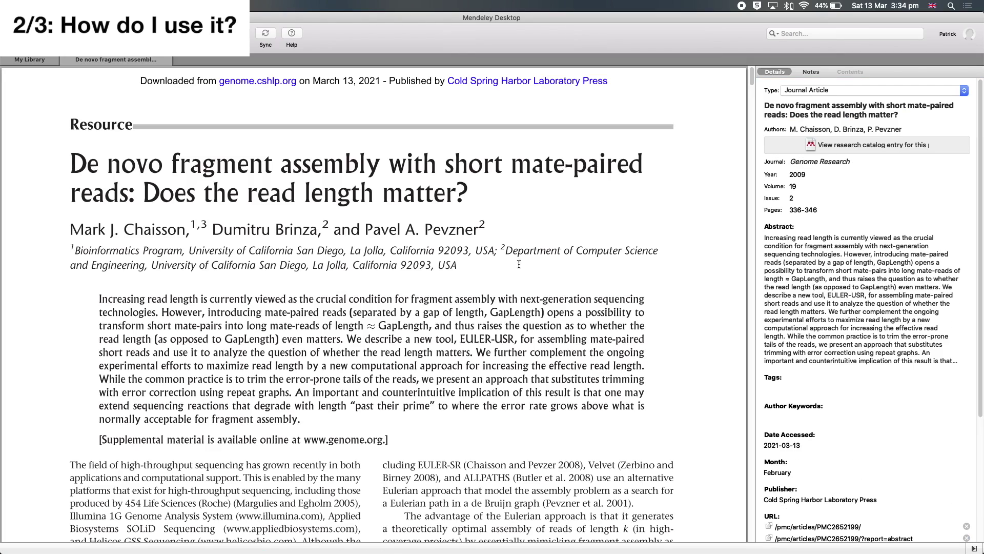
{"action": "scroll", "coordinate": [492, 196], "scroll_direction": "down", "scroll_amount": 5}
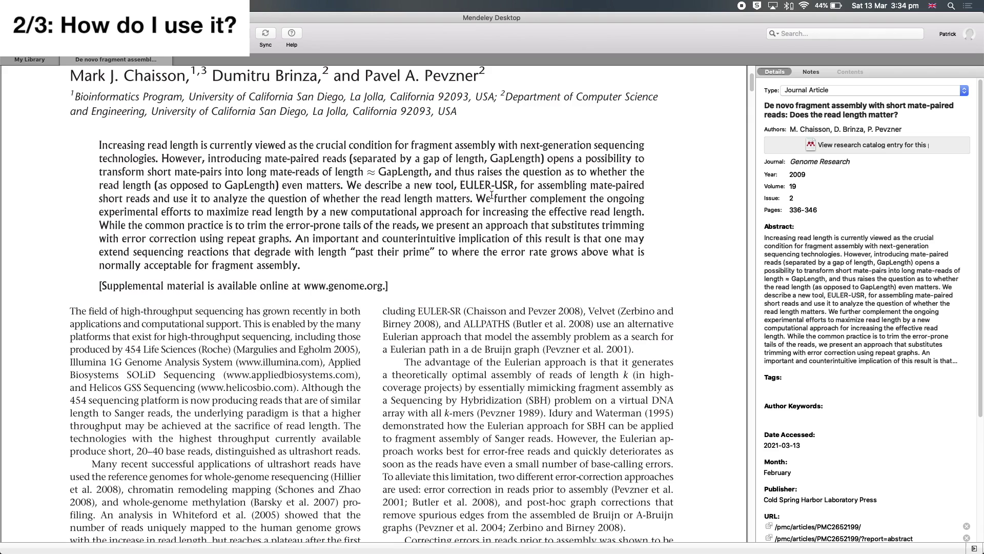
{"action": "scroll", "coordinate": [191, 172], "scroll_direction": "up", "scroll_amount": 3}
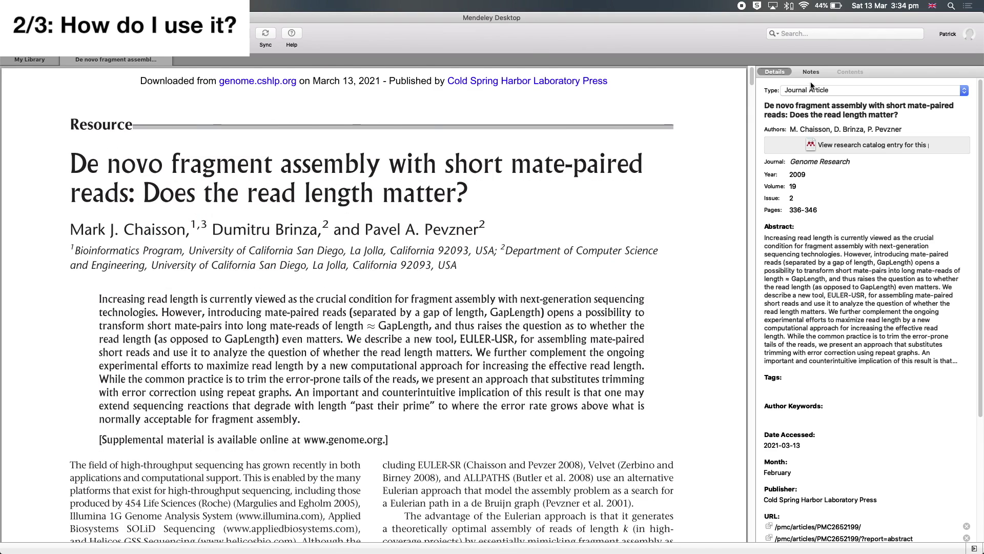
{"action": "scroll", "coordinate": [496, 216], "scroll_direction": "down", "scroll_amount": 2}
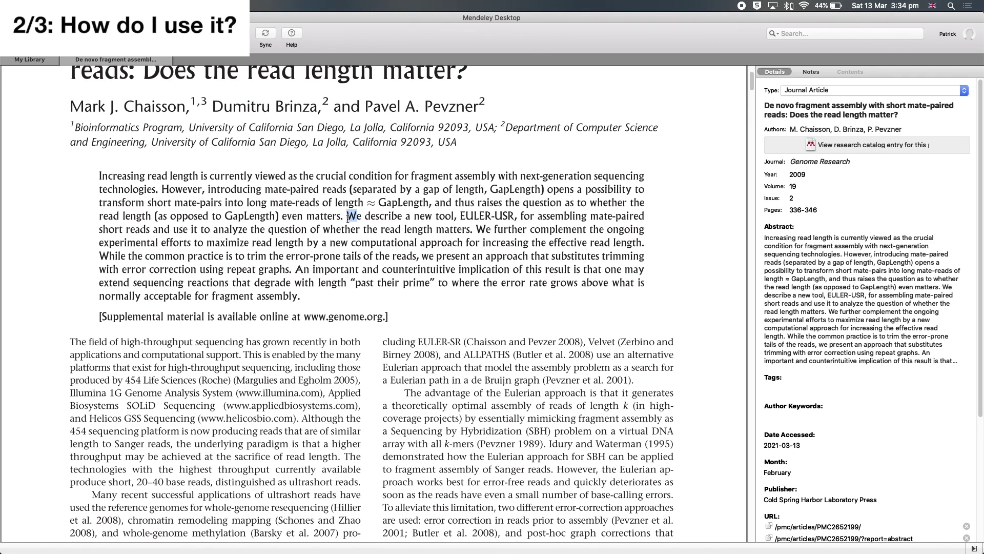
{"action": "left_click_drag", "start_coordinate": [348, 216], "coordinate": [472, 229]}
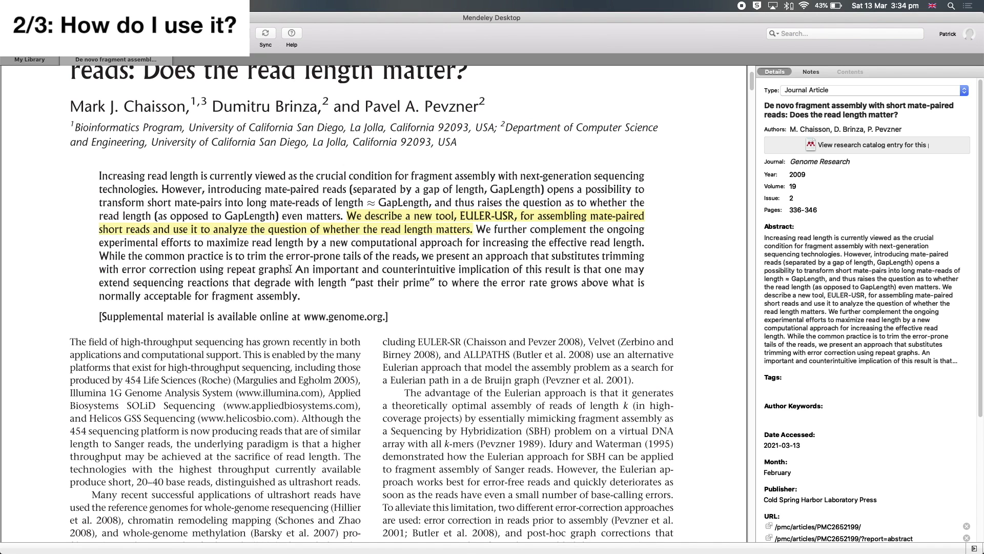
{"action": "left_click_drag", "start_coordinate": [477, 229], "coordinate": [416, 257]}
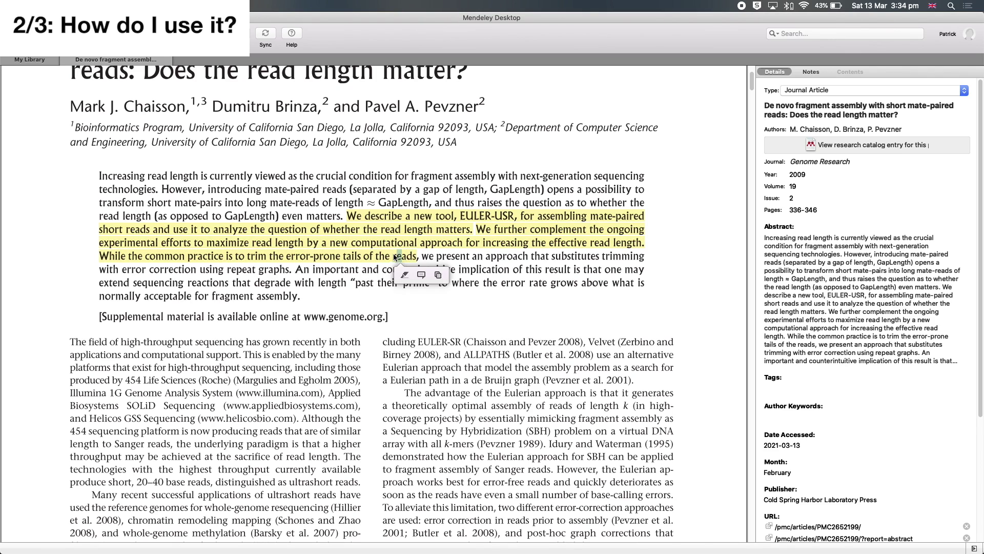
- Export all 75 DPhil documents as a BibTeX (*.bib) file with a name starting 'Tes'
{"action": "right_click", "coordinate": [393, 256]}
{"action": "left_click", "coordinate": [407, 267]}
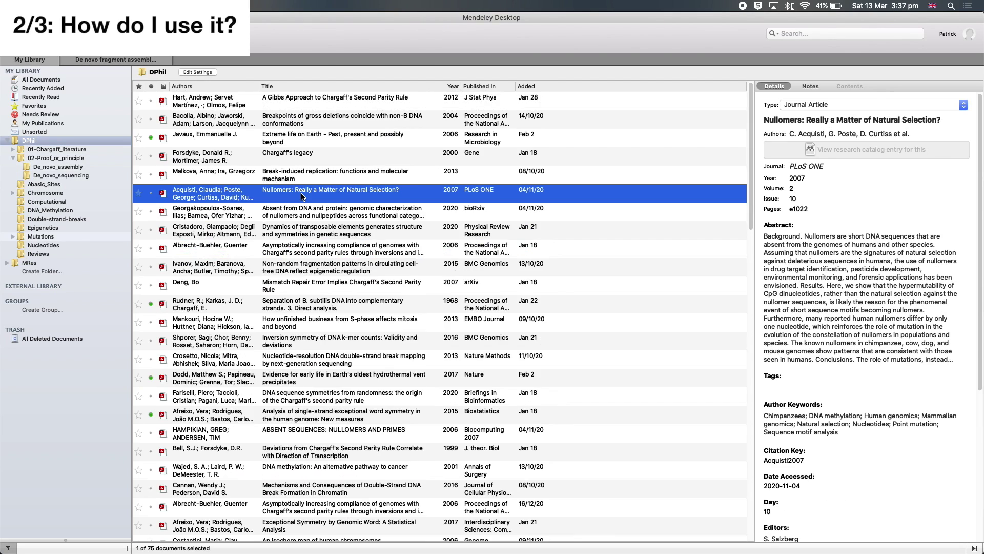
{"action": "key", "text": "super+a"}
{"action": "right_click", "coordinate": [274, 141]}
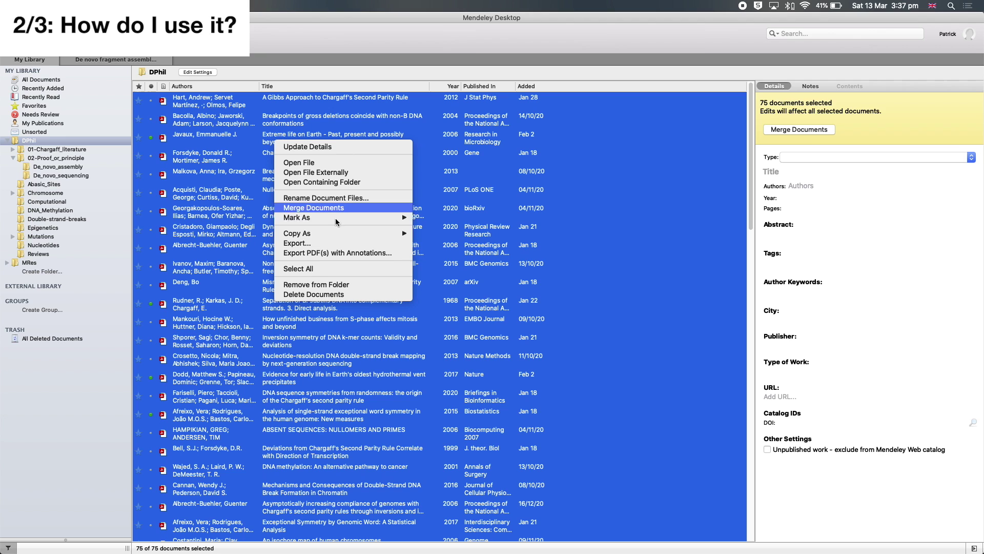
{"action": "left_click", "coordinate": [338, 244]}
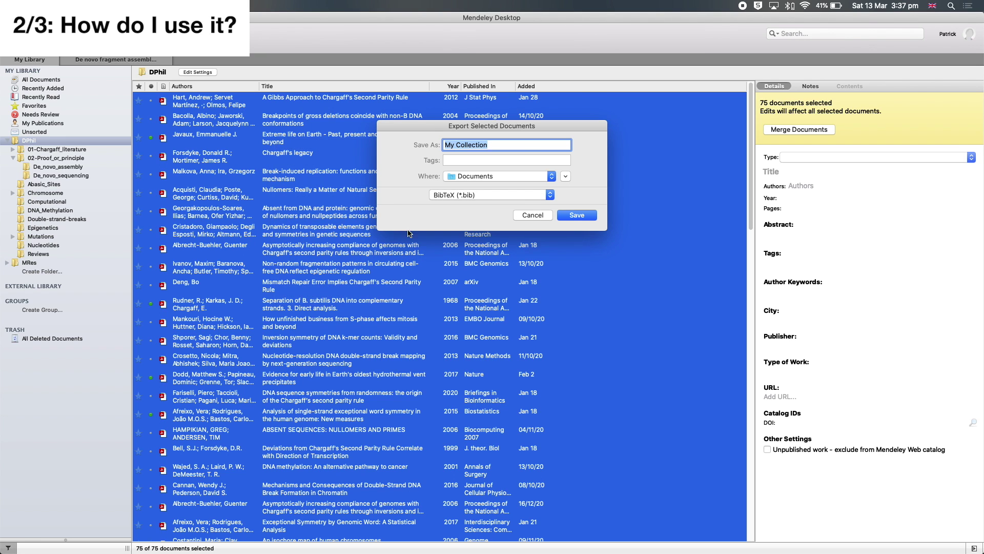
{"action": "type", "text": "Tes"}
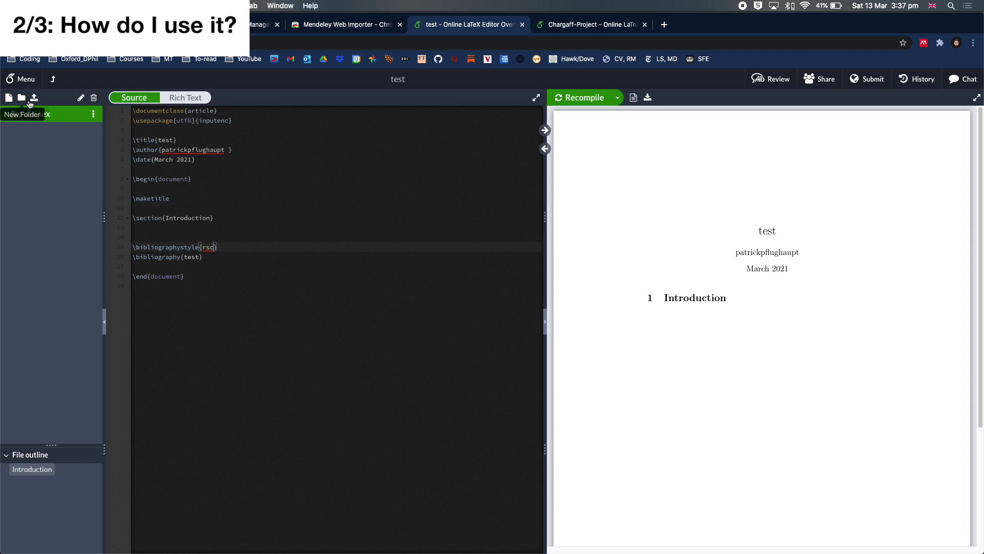
- Upload Test-Export.bib from the computer into the test project and view it in the editor
{"action": "left_click", "coordinate": [34, 98]}
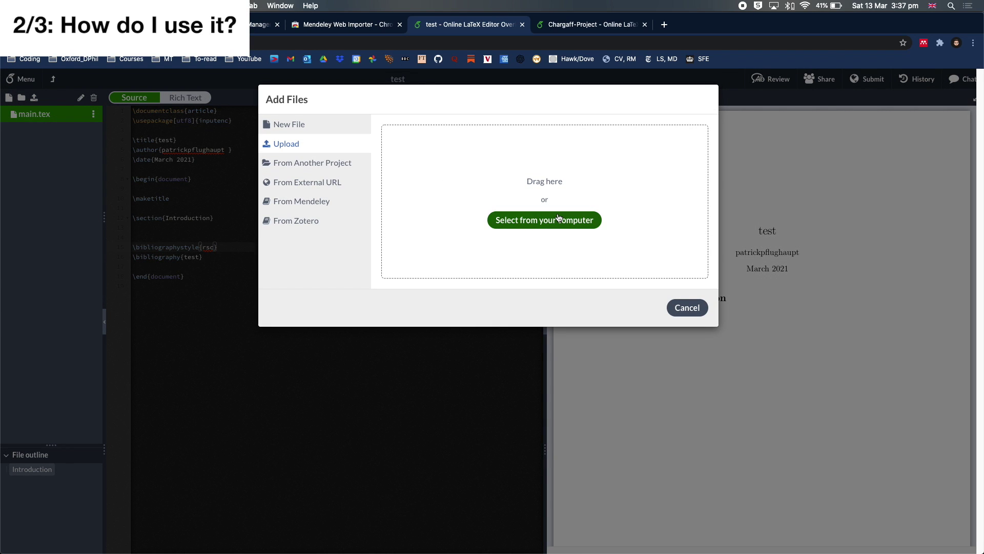
{"action": "left_click", "coordinate": [559, 220]}
{"action": "left_click", "coordinate": [296, 97]}
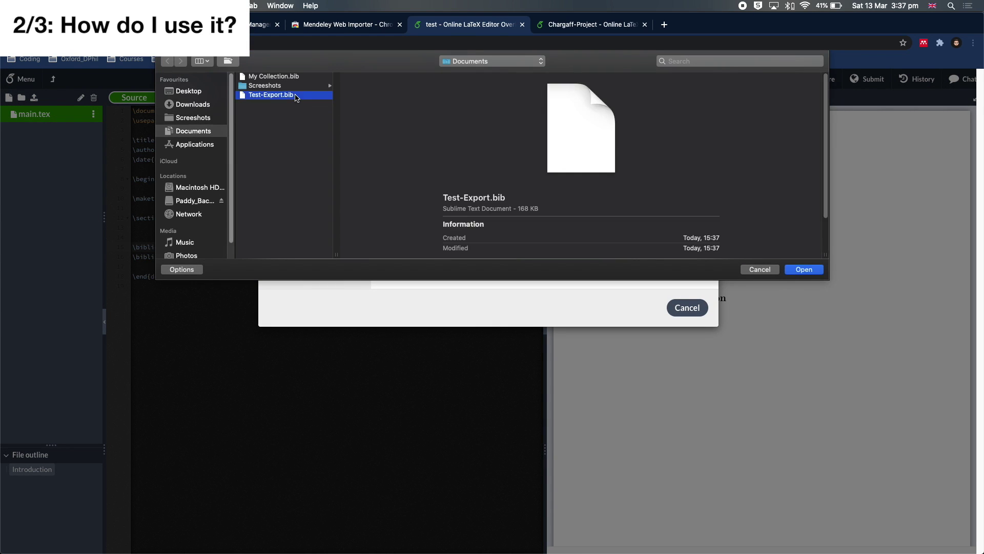
{"action": "double_click", "coordinate": [296, 96]}
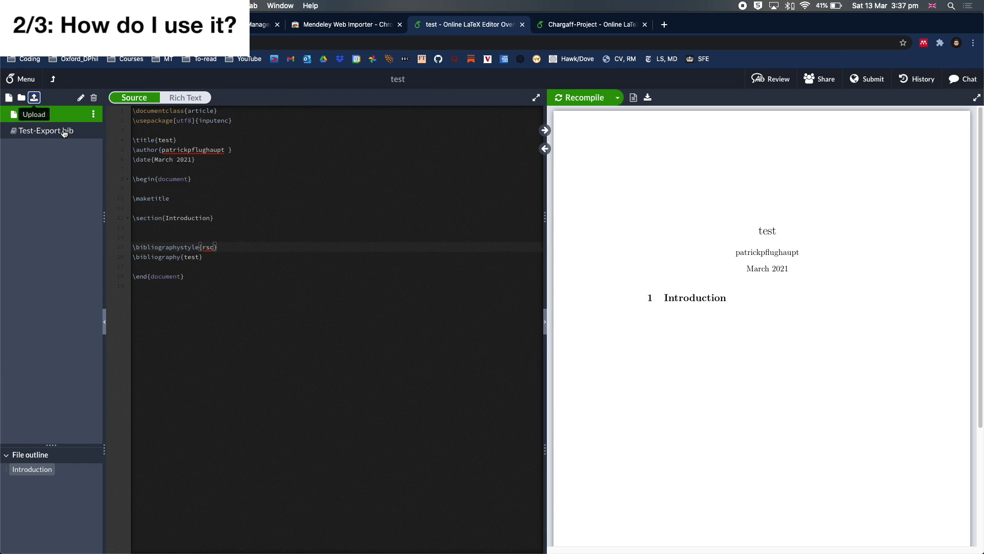
{"action": "left_click", "coordinate": [64, 132]}
{"action": "left_click", "coordinate": [266, 283]}
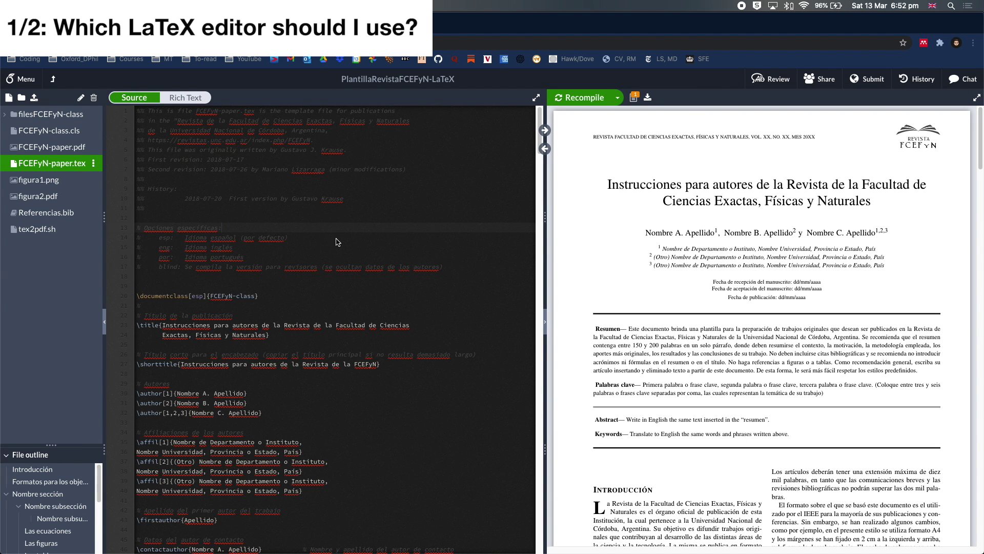
- Scroll down through the FCEFyN-paper.tex source and its compiled journal-template PDF
{"action": "scroll", "coordinate": [337, 242], "scroll_direction": "down", "scroll_amount": 4}
{"action": "scroll", "coordinate": [338, 242], "scroll_direction": "down", "scroll_amount": 16}
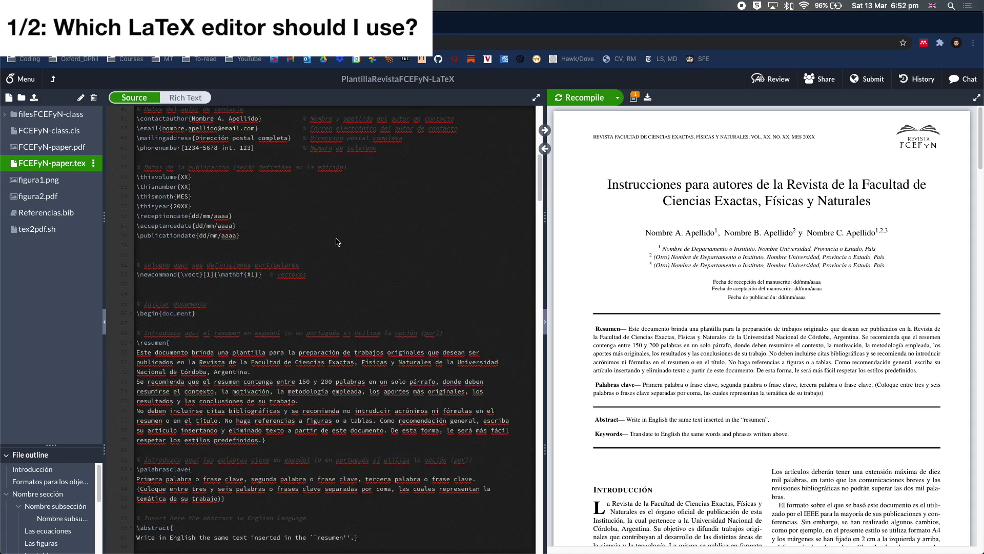
{"action": "scroll", "coordinate": [338, 242], "scroll_direction": "down", "scroll_amount": 20}
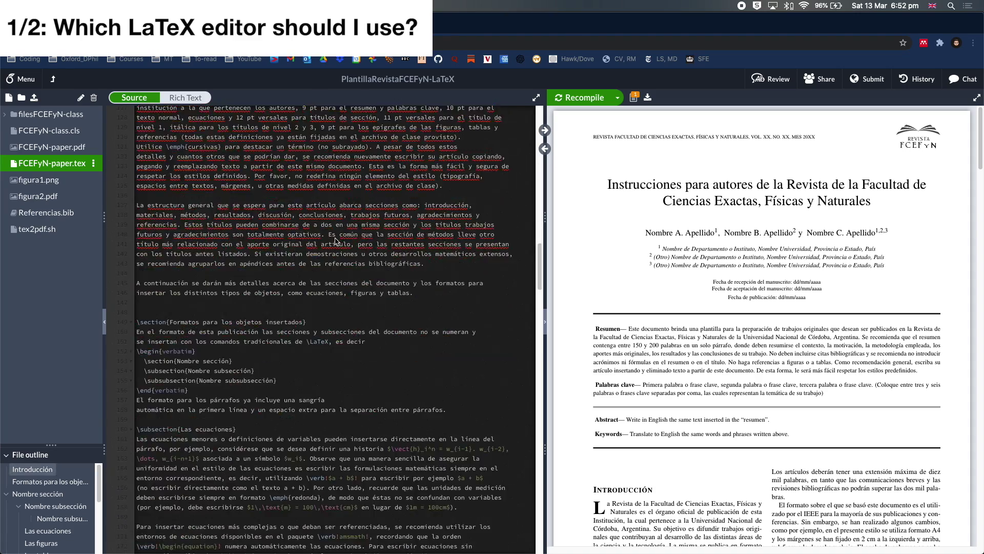
{"action": "scroll", "coordinate": [338, 242], "scroll_direction": "down", "scroll_amount": 3}
{"action": "scroll", "coordinate": [625, 323], "scroll_direction": "down", "scroll_amount": 5}
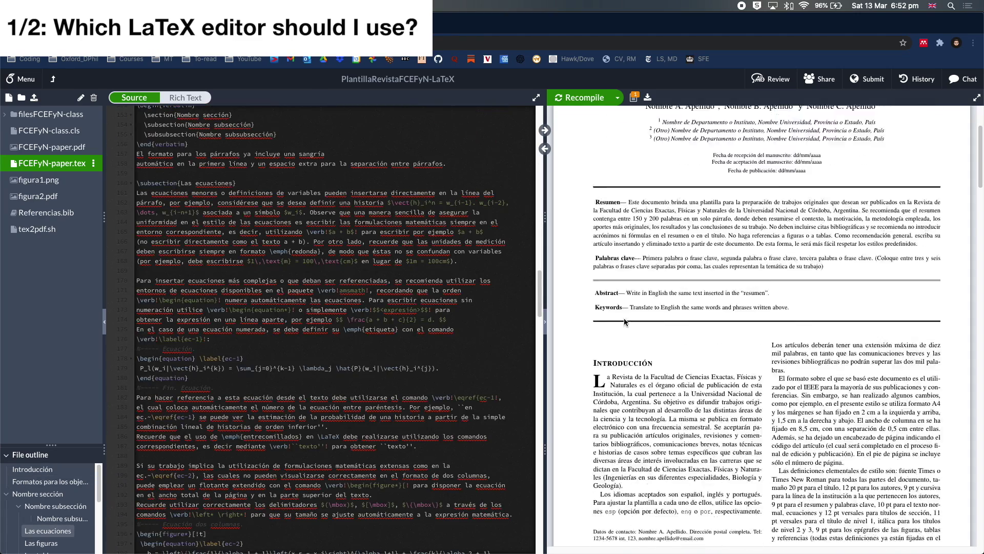
{"action": "scroll", "coordinate": [624, 322], "scroll_direction": "down", "scroll_amount": 10}
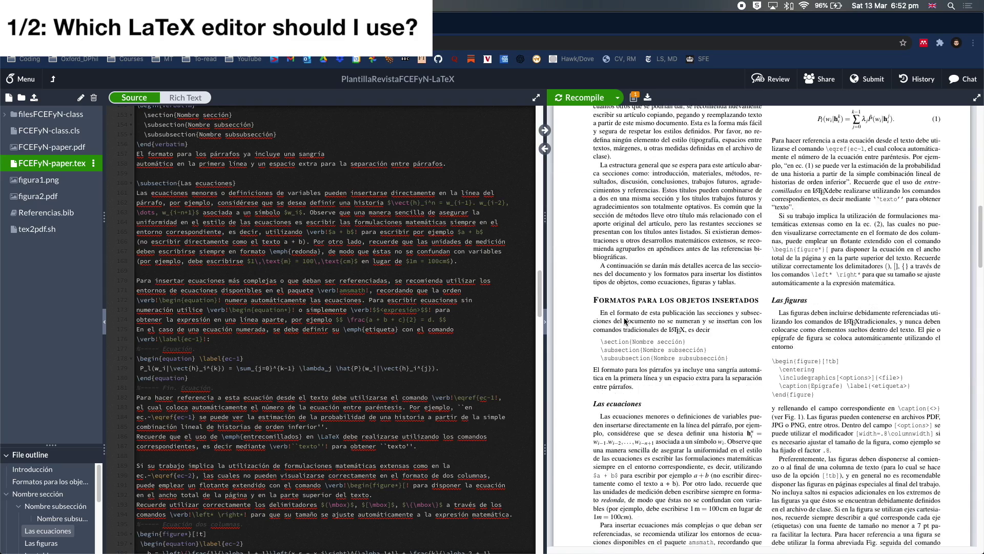
{"action": "scroll", "coordinate": [625, 321], "scroll_direction": "down", "scroll_amount": 10}
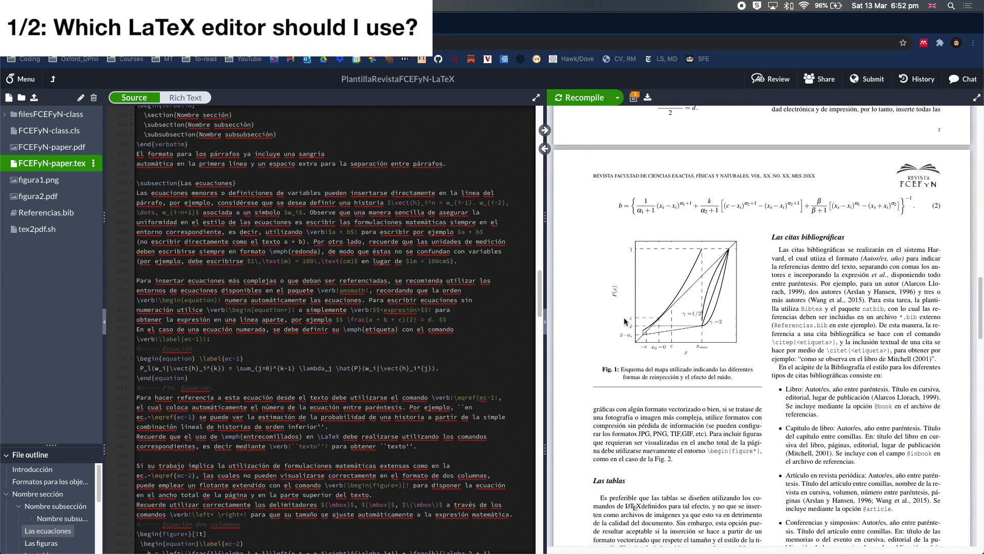
{"action": "scroll", "coordinate": [624, 322], "scroll_direction": "down", "scroll_amount": 1}
{"action": "scroll", "coordinate": [624, 322], "scroll_direction": "down", "scroll_amount": 5}
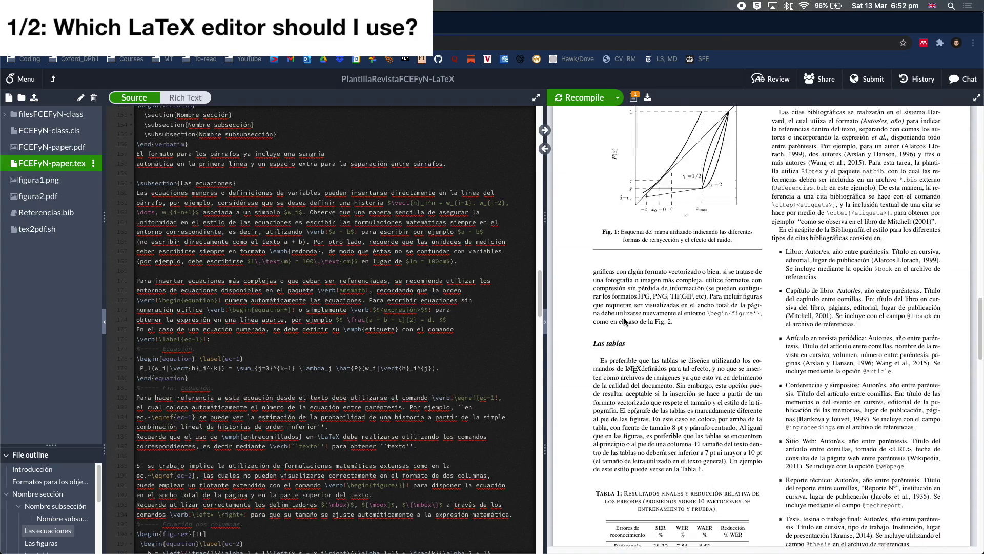
{"action": "scroll", "coordinate": [381, 334], "scroll_direction": "down", "scroll_amount": 6}
{"action": "scroll", "coordinate": [382, 334], "scroll_direction": "down", "scroll_amount": 12}
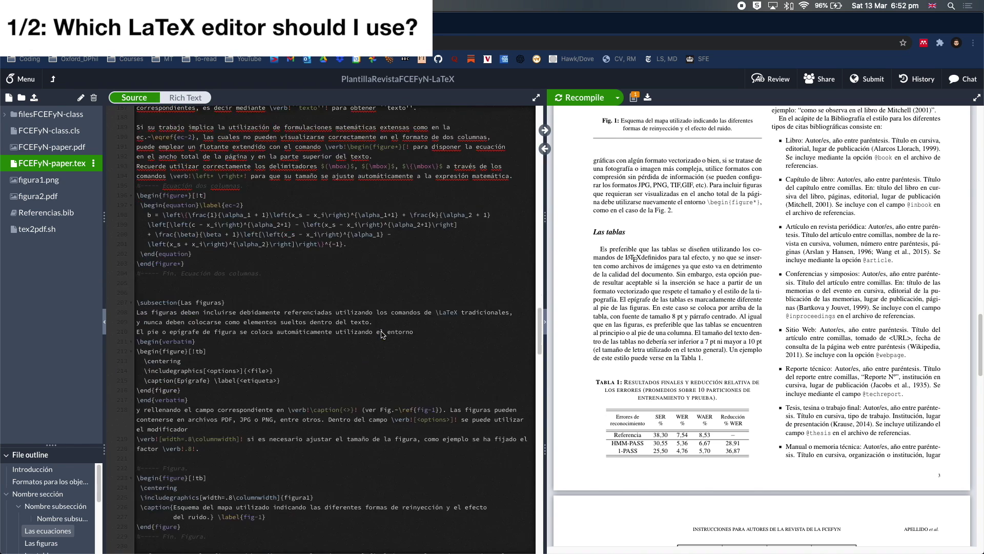
{"action": "scroll", "coordinate": [382, 334], "scroll_direction": "down", "scroll_amount": 9}
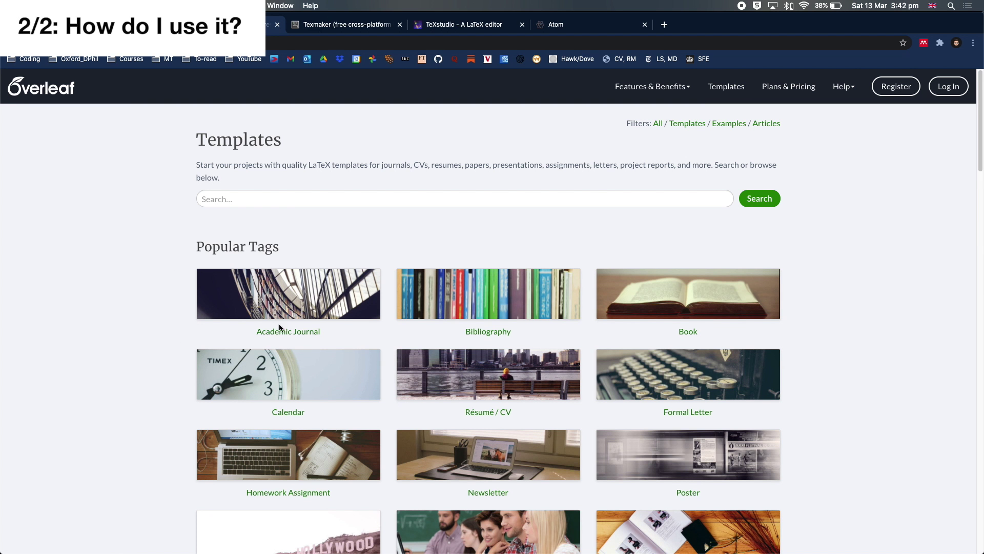
- Open the Academic Journal template 'Plantilla revista Licenciatura en Física UDG' as a project and scroll its PDF
{"action": "scroll", "coordinate": [174, 337], "scroll_direction": "down", "scroll_amount": 1}
{"action": "left_click", "coordinate": [309, 270]}
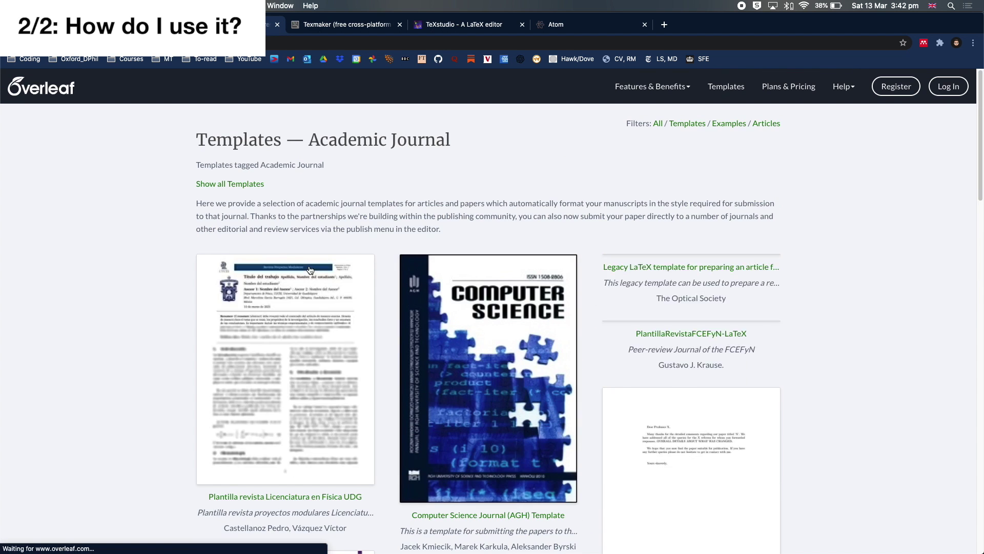
{"action": "left_click", "coordinate": [245, 362]}
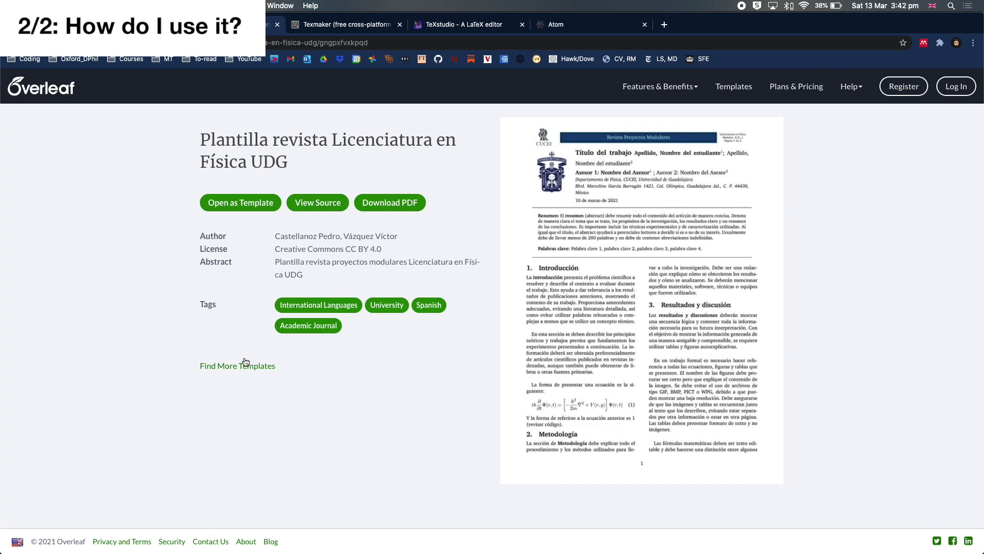
{"action": "left_click", "coordinate": [246, 200]}
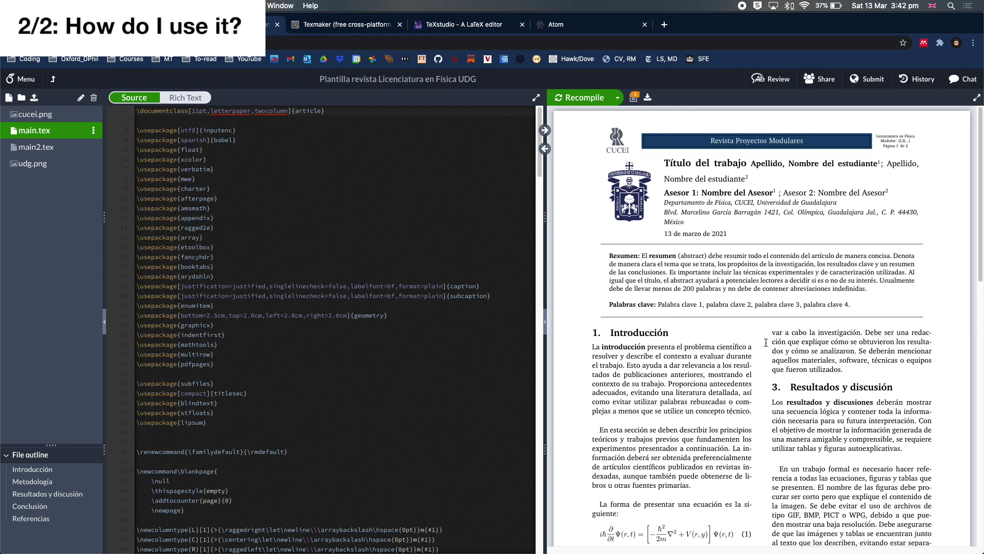
{"action": "scroll", "coordinate": [700, 331], "scroll_direction": "down", "scroll_amount": 1}
{"action": "scroll", "coordinate": [700, 331], "scroll_direction": "down", "scroll_amount": 15}
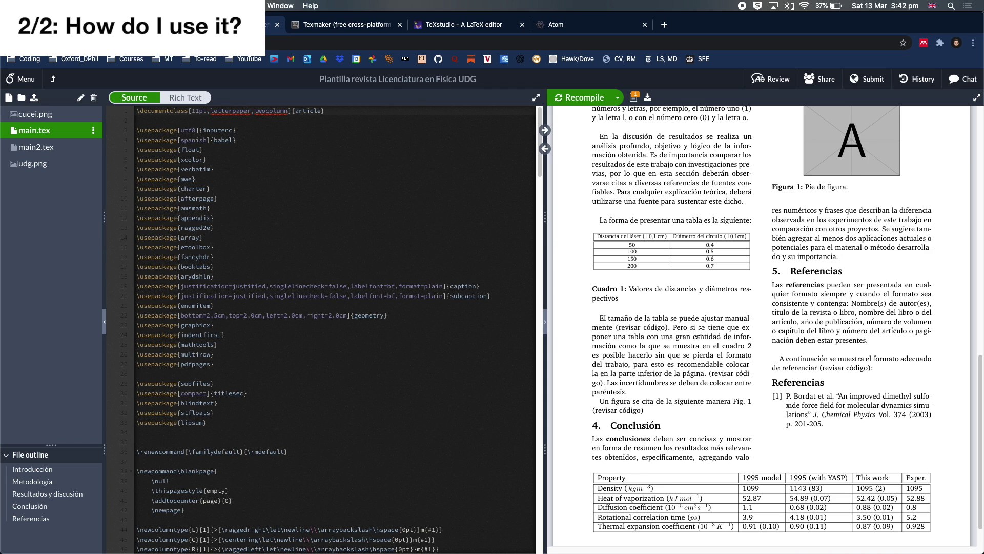
{"action": "scroll", "coordinate": [701, 332], "scroll_direction": "up", "scroll_amount": 3}
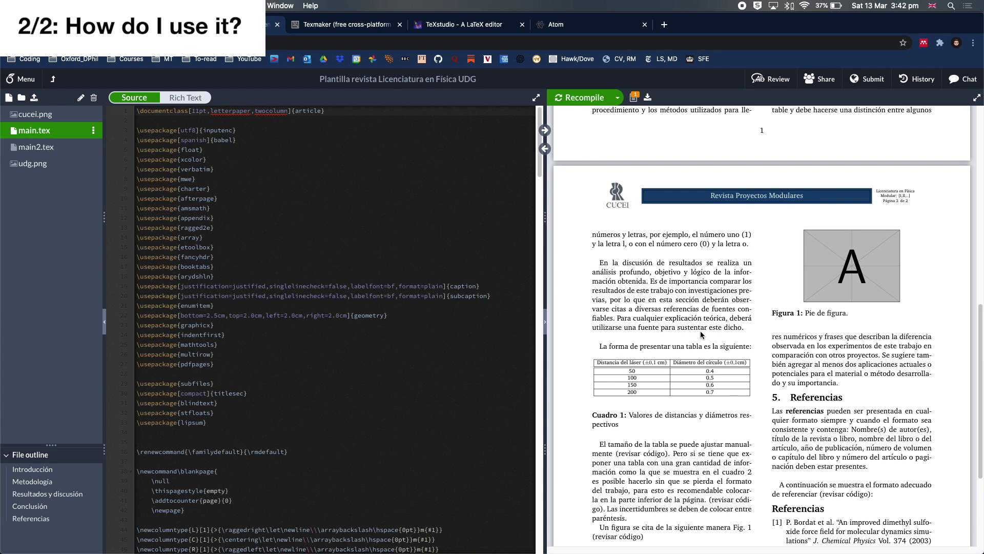